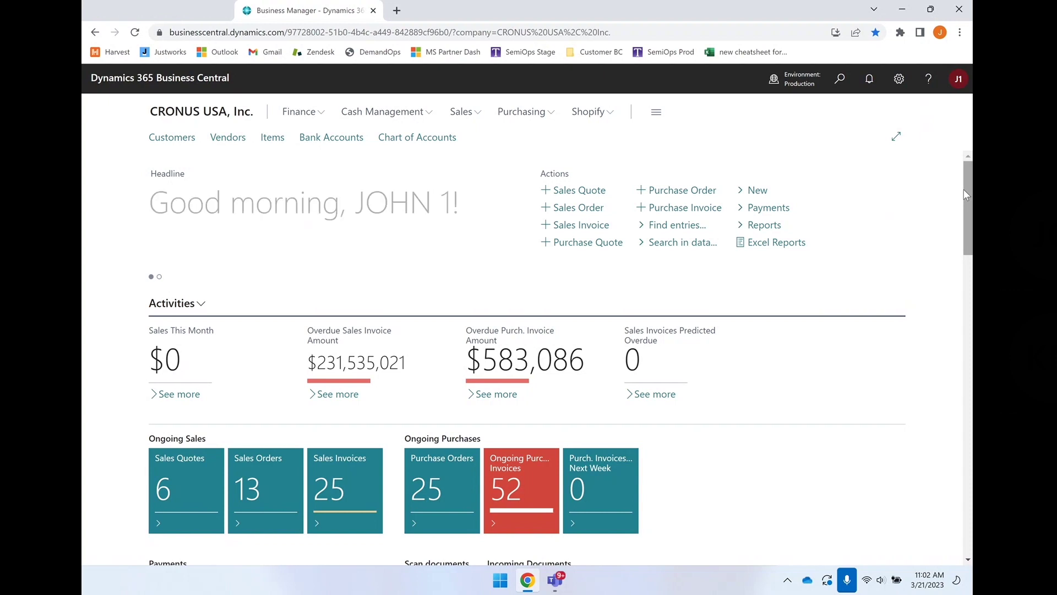
Open the Accounting Periods list by searching for 'accounting pe'.
left_click_drag(962, 189, 962, 196)
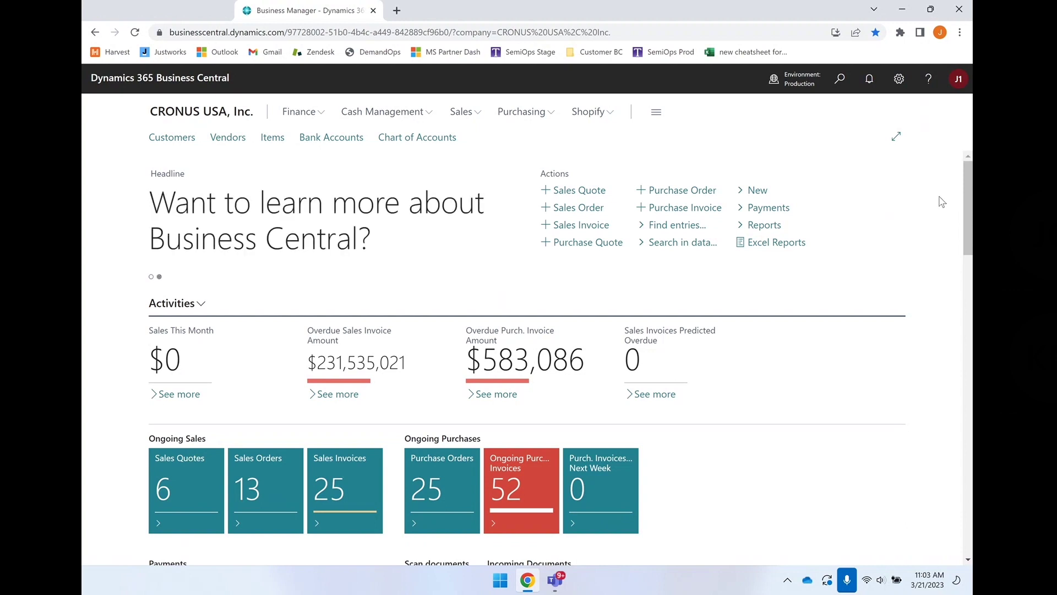
key("alt+q")
type("accounting per")
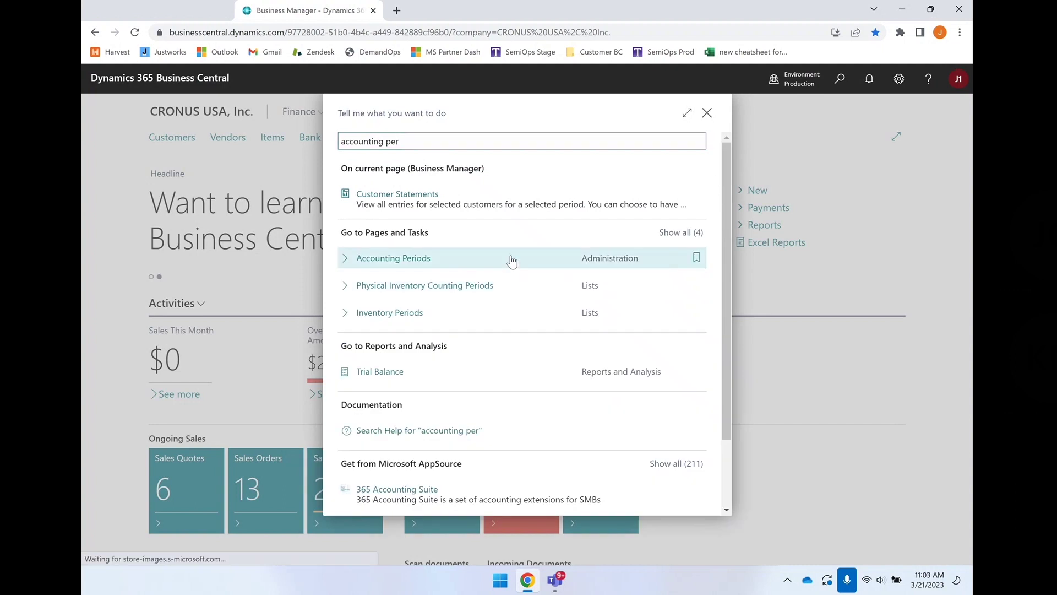
left_click(512, 260)
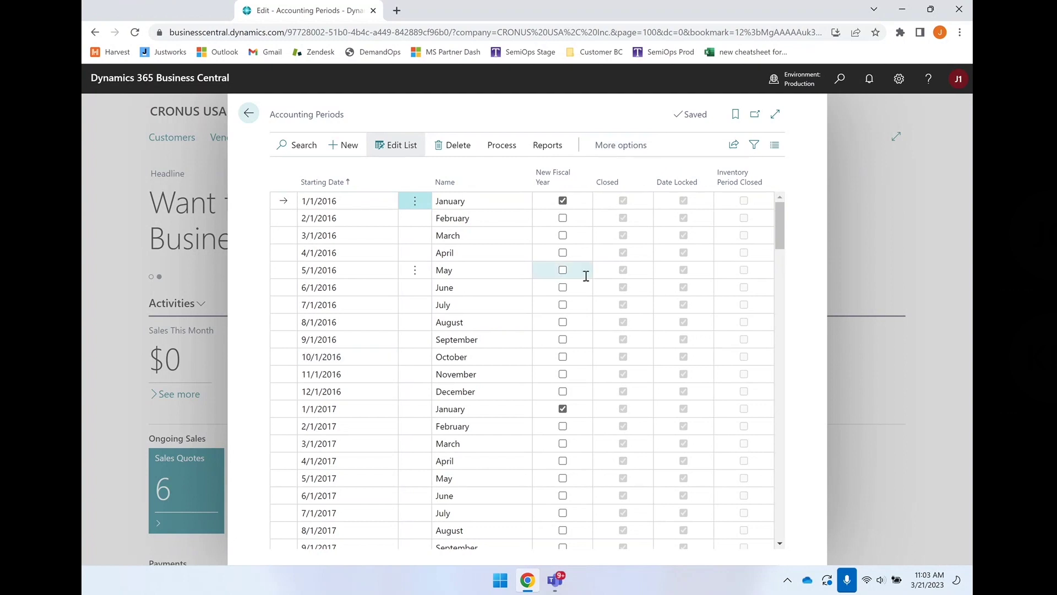
Scroll to the bottom of the list to show monthly periods through 12/1/2022.
scroll(601, 270, "down", 2)
scroll(560, 301, "down", 3)
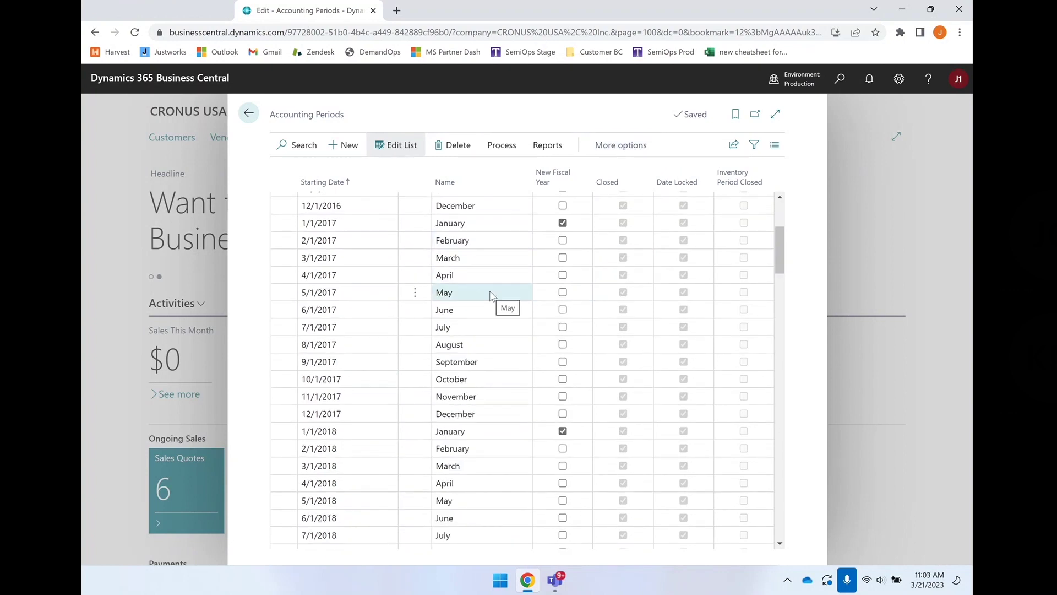
scroll(492, 295, "down", 3)
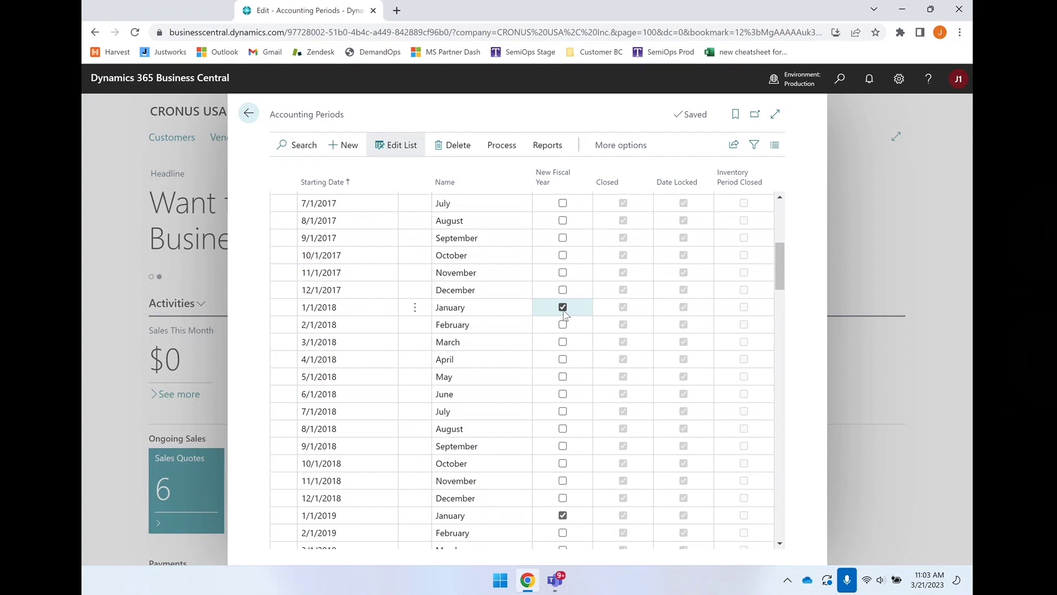
scroll(562, 316, "up", 8)
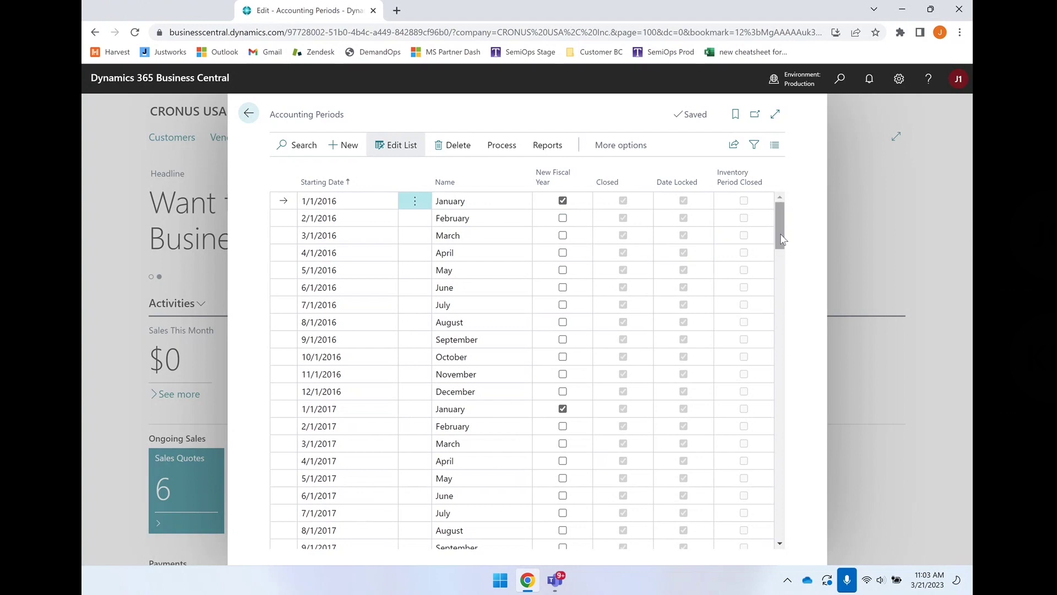
left_click_drag(781, 237, 771, 300)
scroll(765, 319, "down", 5)
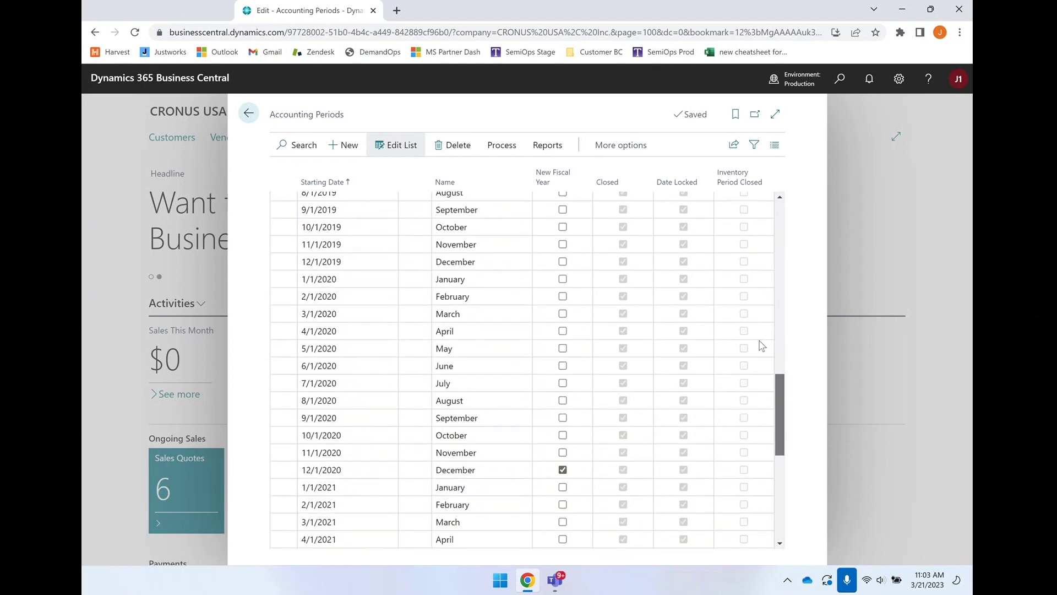
scroll(540, 349, "down", 6)
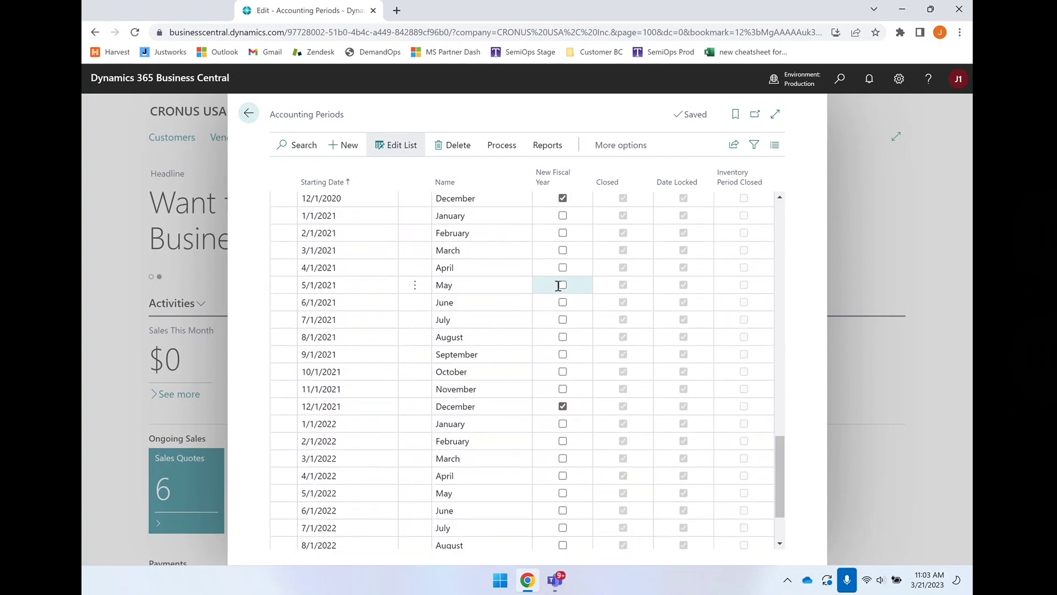
scroll(546, 242, "up", 1)
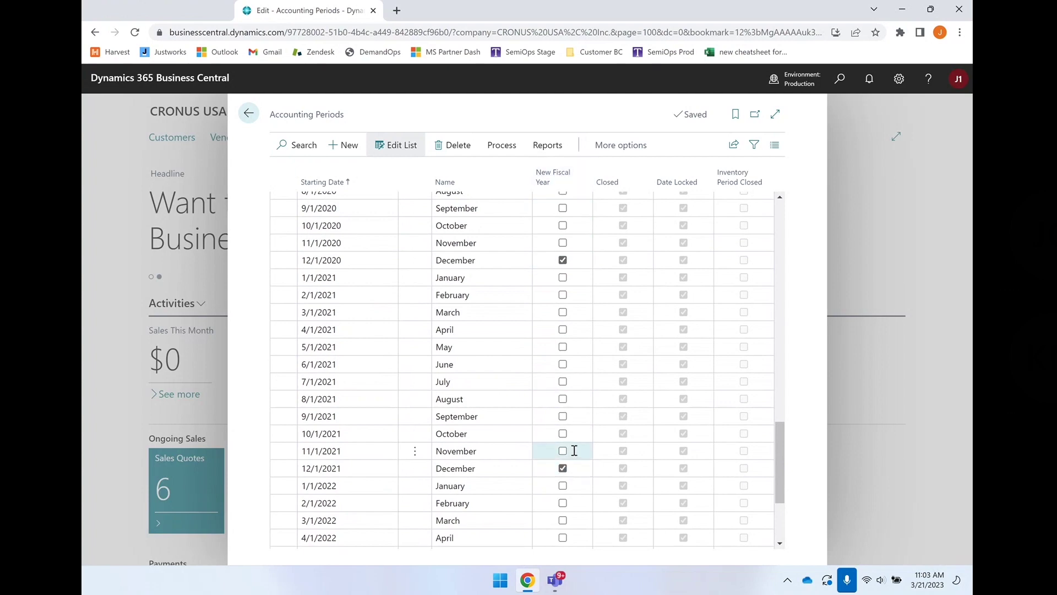
scroll(572, 457, "down", 3)
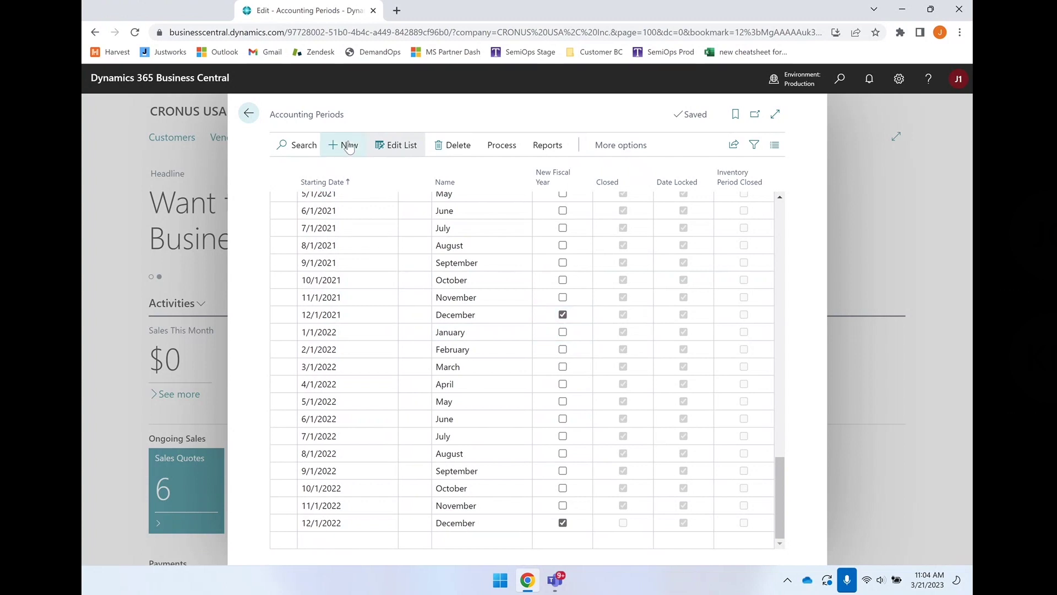
Create a new fiscal year of 12 one-month (1M) periods with Create Year.
left_click(504, 148)
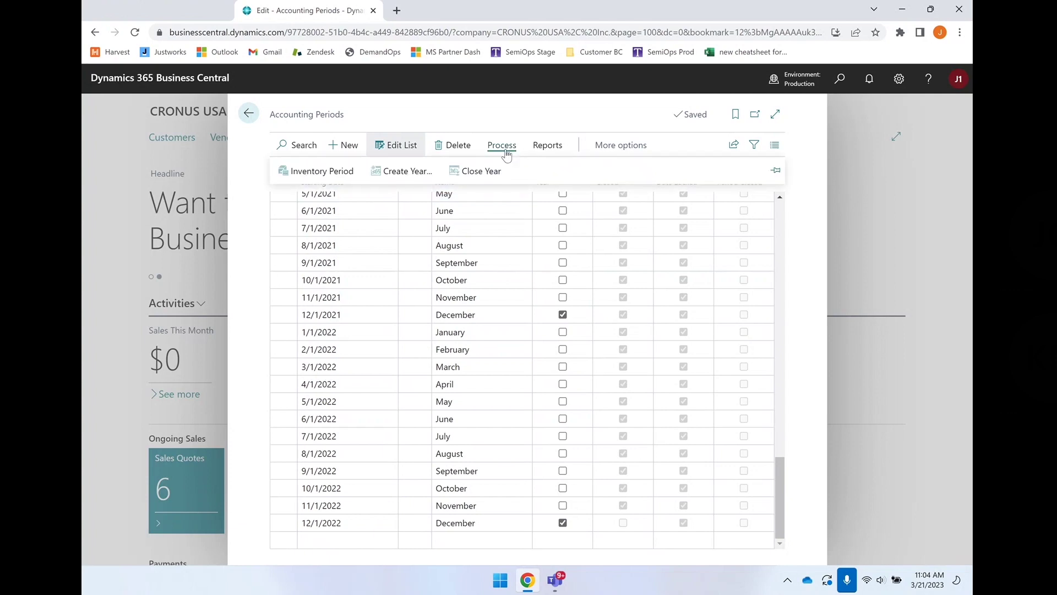
left_click(413, 182)
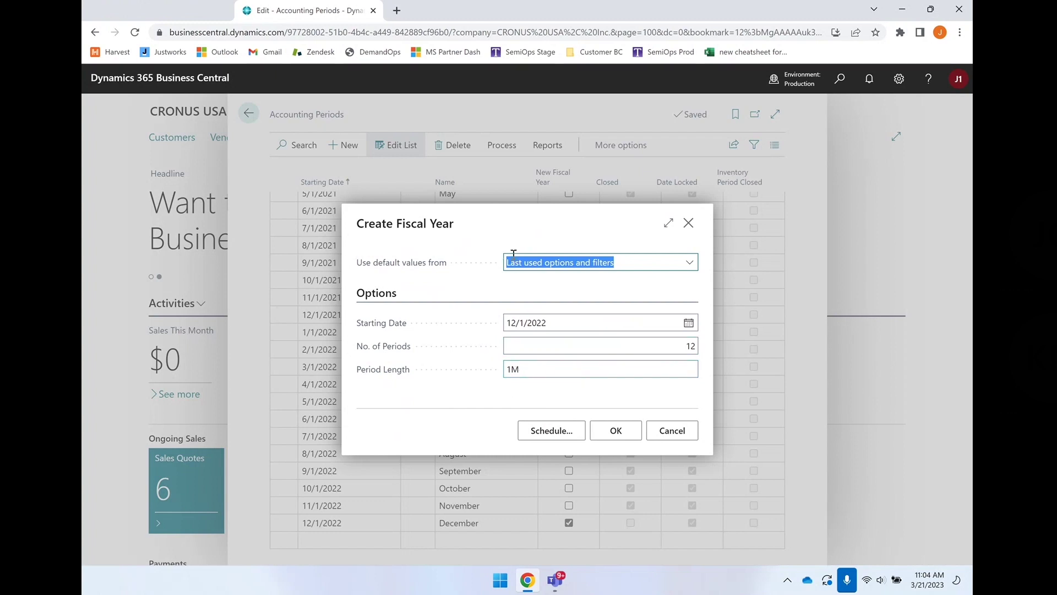
left_click(613, 440)
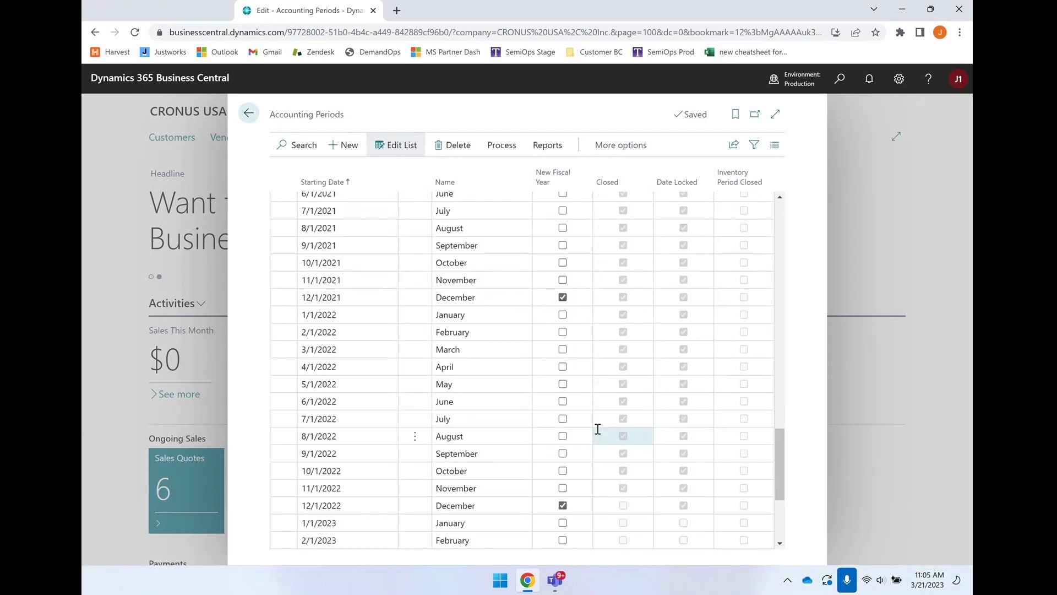
scroll(597, 428, "down", 3)
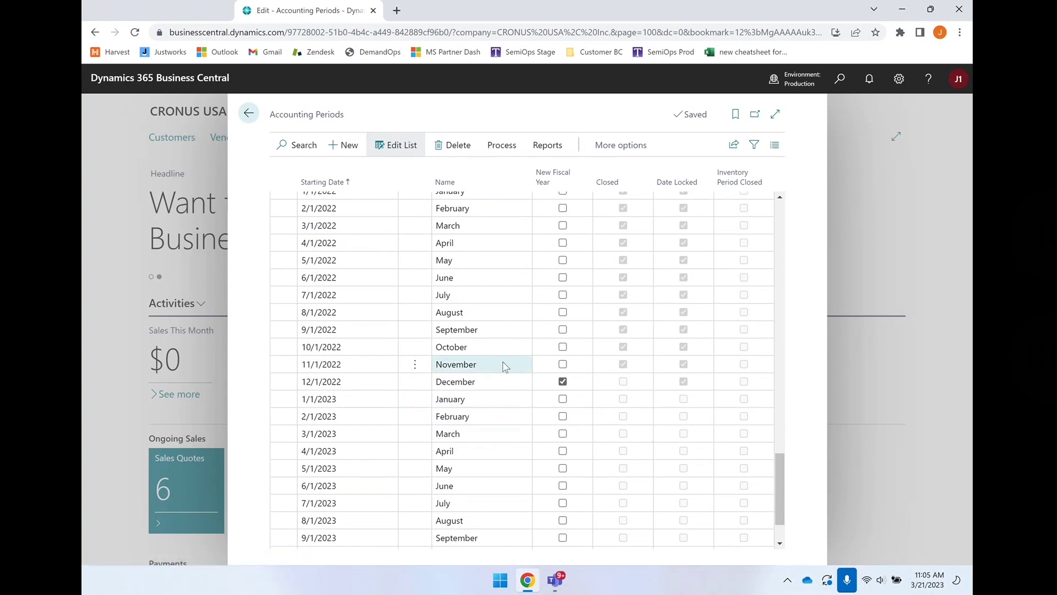
scroll(443, 369, "down", 2)
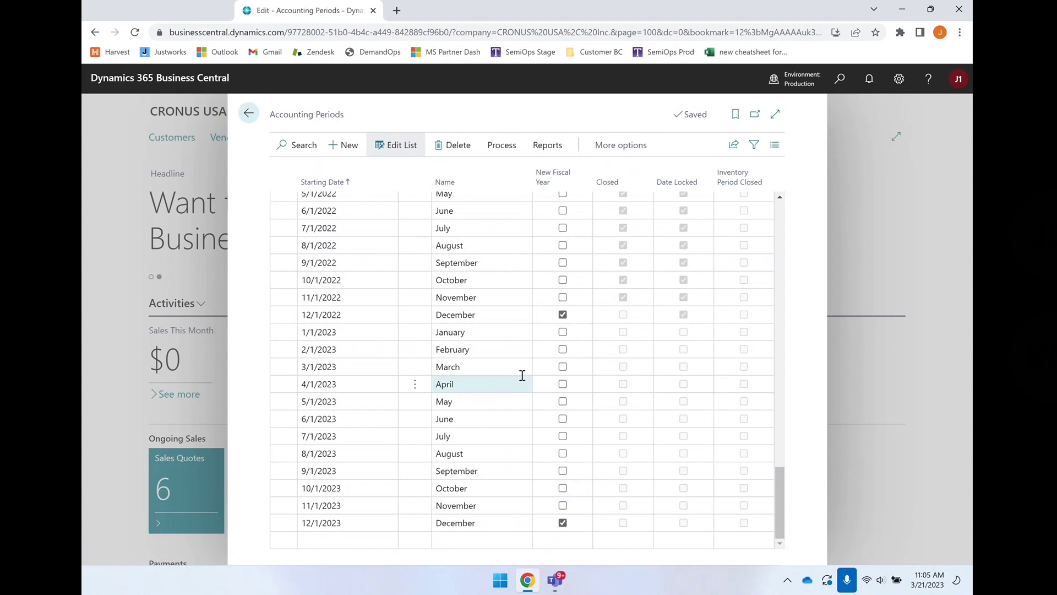
Open the M-BALANCE report from Financial Reports and review its Q1–Q4 balance sheet rows.
key("alt+q")
type("financ")
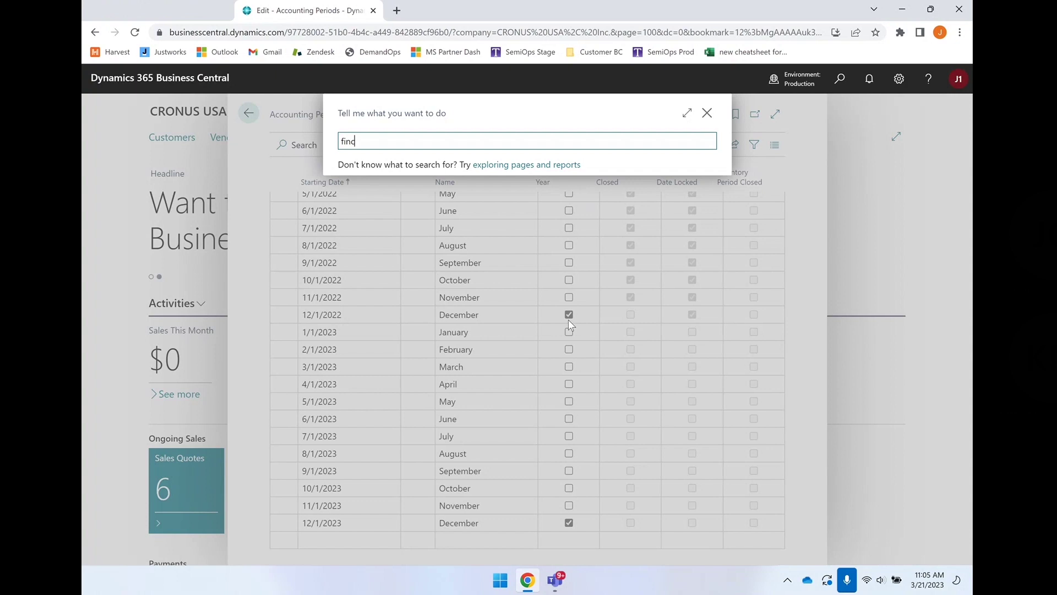
type("ial report")
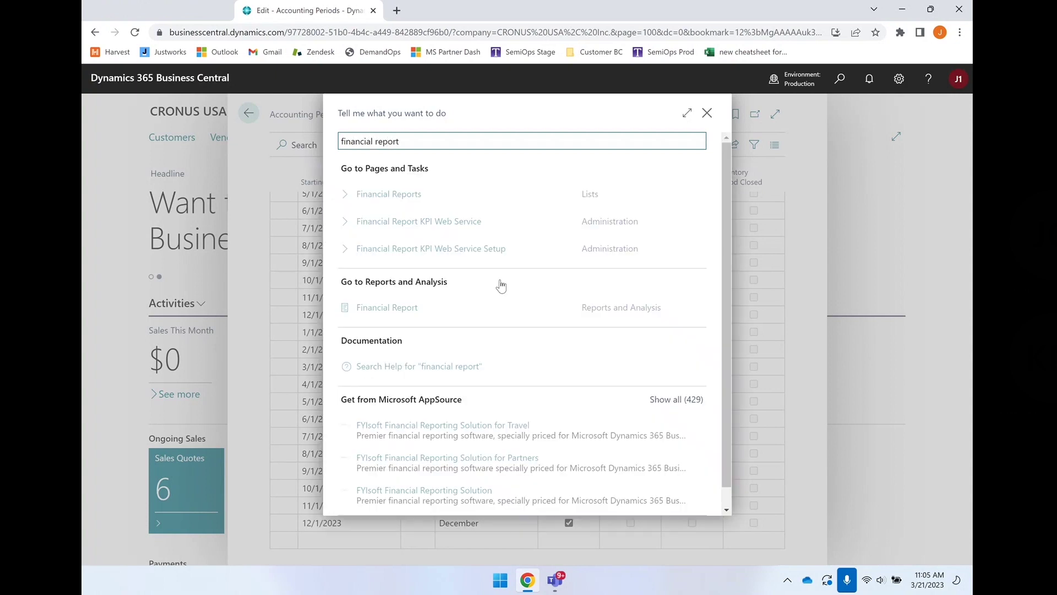
left_click(410, 195)
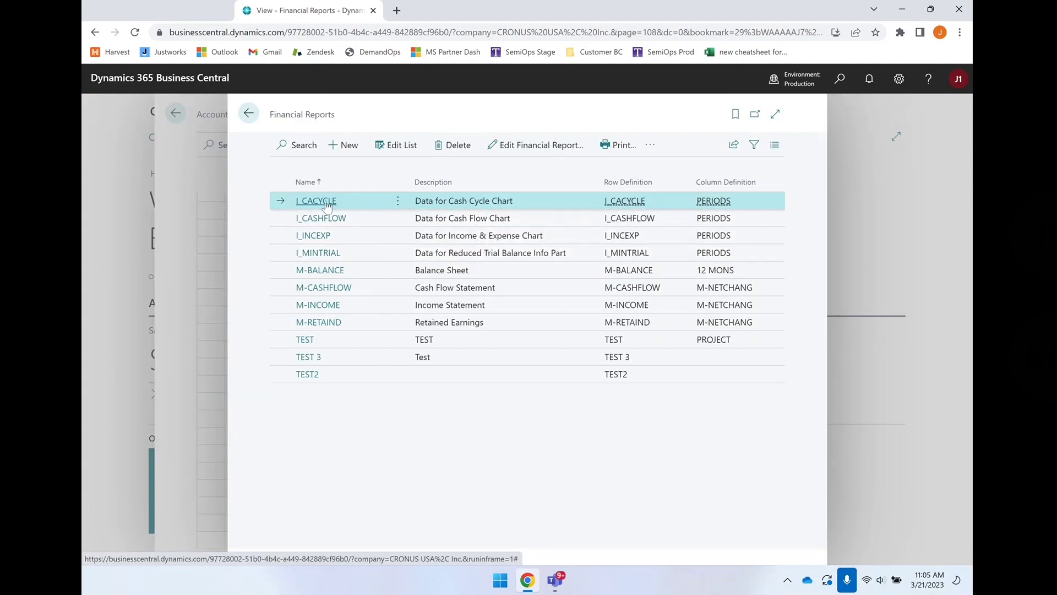
left_click(328, 269)
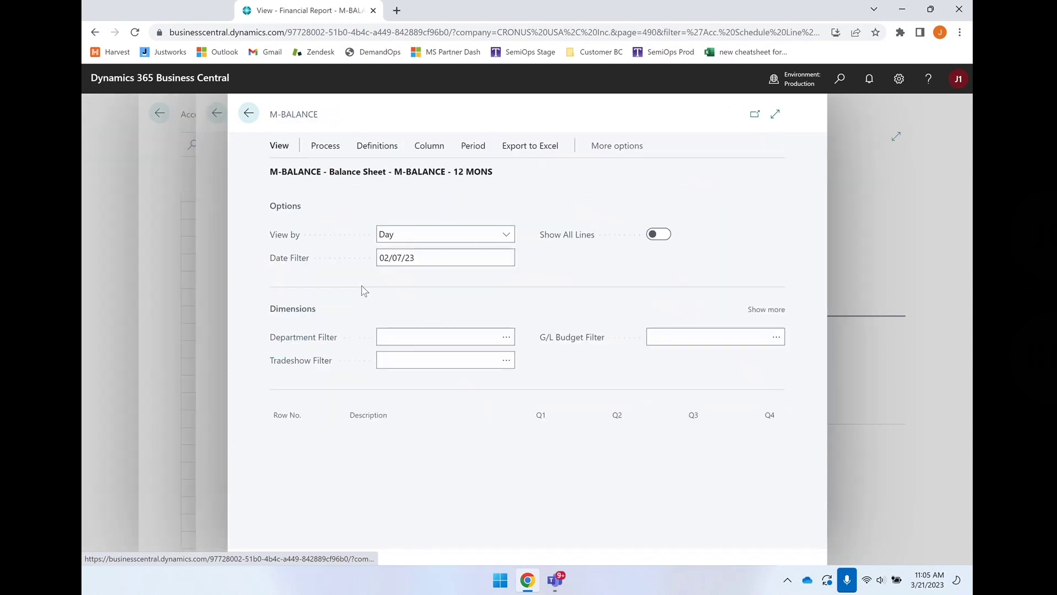
scroll(363, 461, "down", 1)
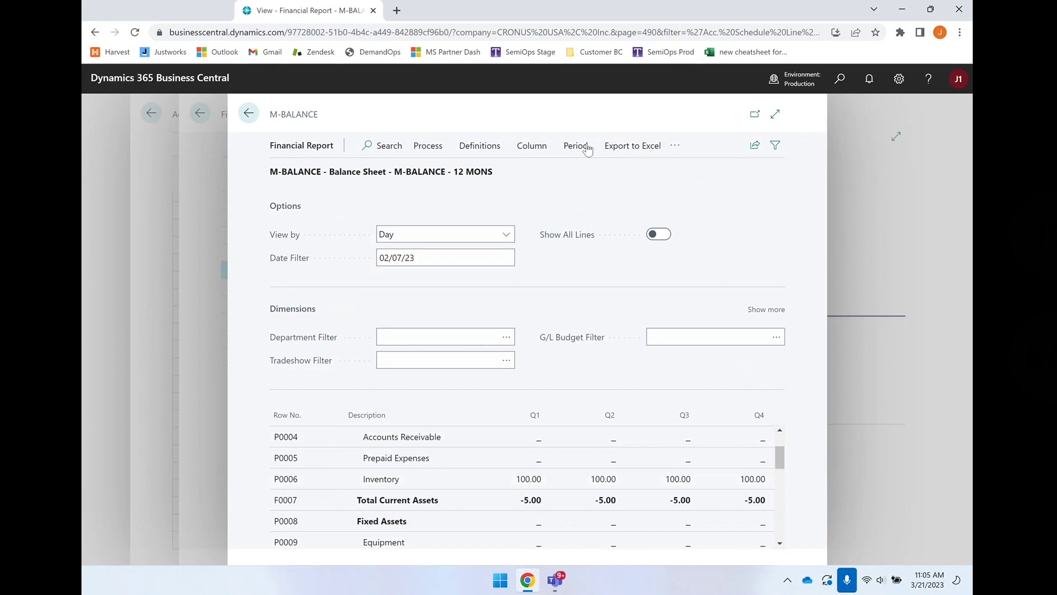
scroll(359, 477, "down", 2)
scroll(359, 477, "down", 2)
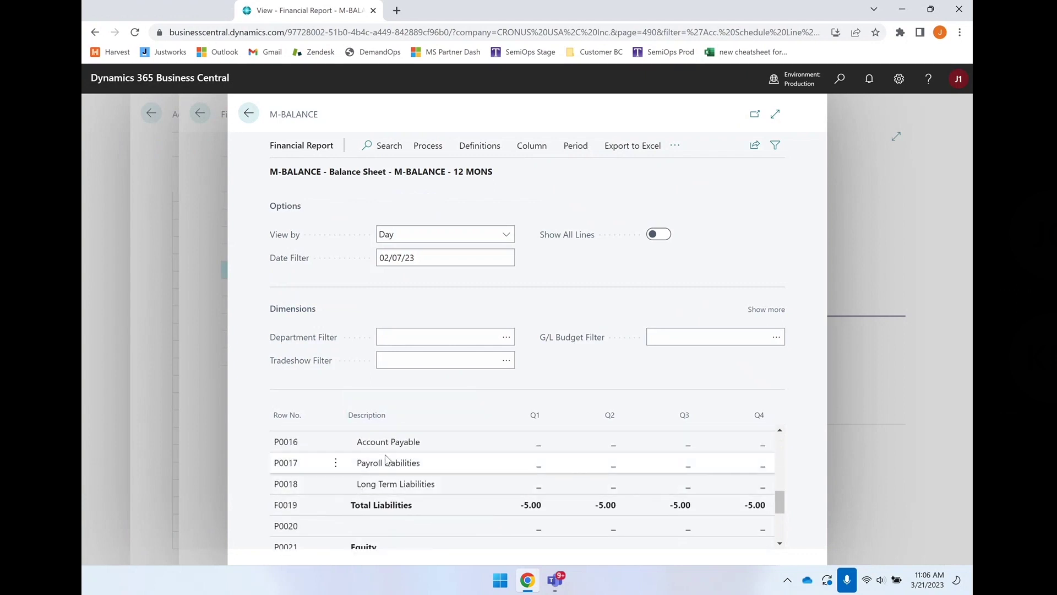
scroll(496, 460, "up", 5)
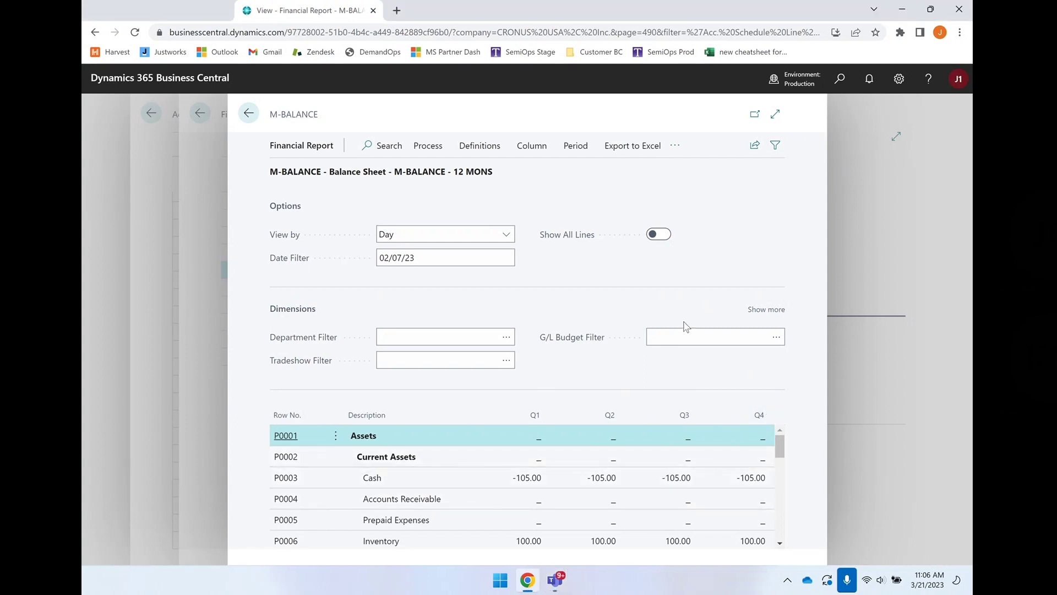
Open the 12 MONS column definition and scroll across its Q1–Q4 Net Change columns.
key("alt+q")
type("column ")
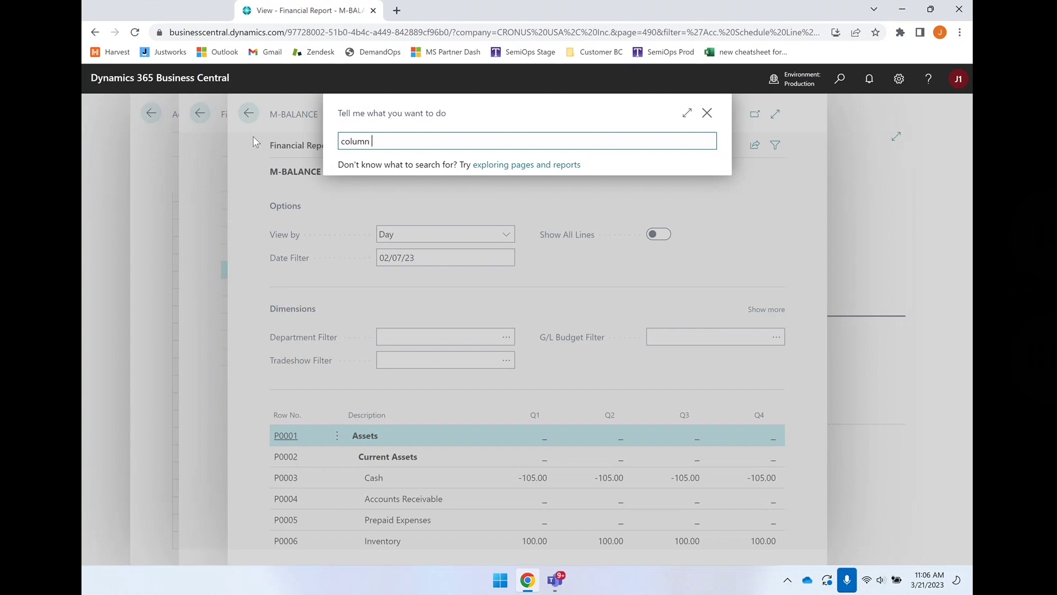
type("d")
left_click(461, 325)
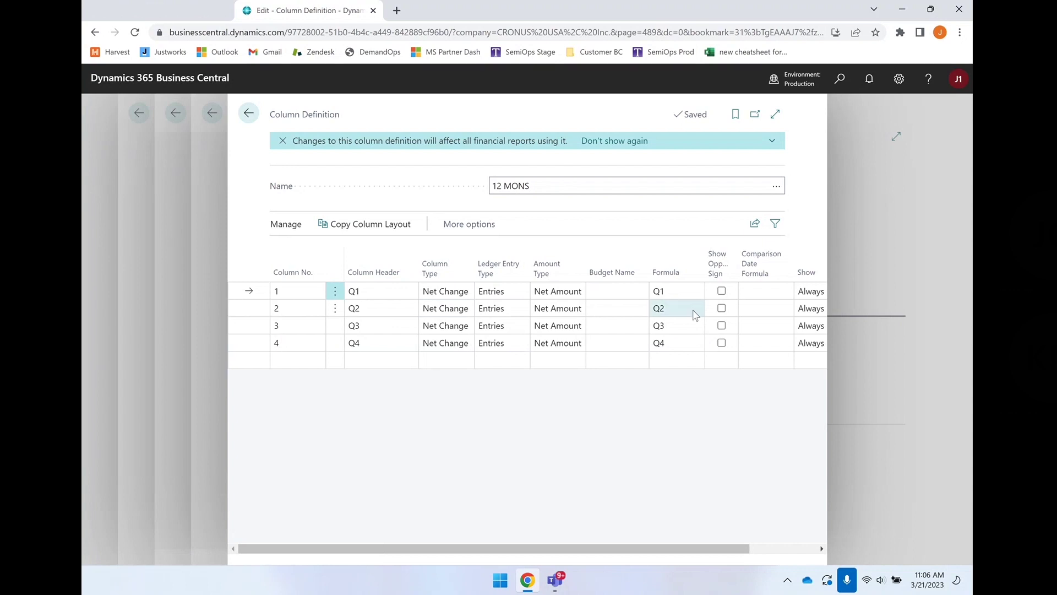
left_click(782, 549)
left_click_drag(782, 549, 714, 550)
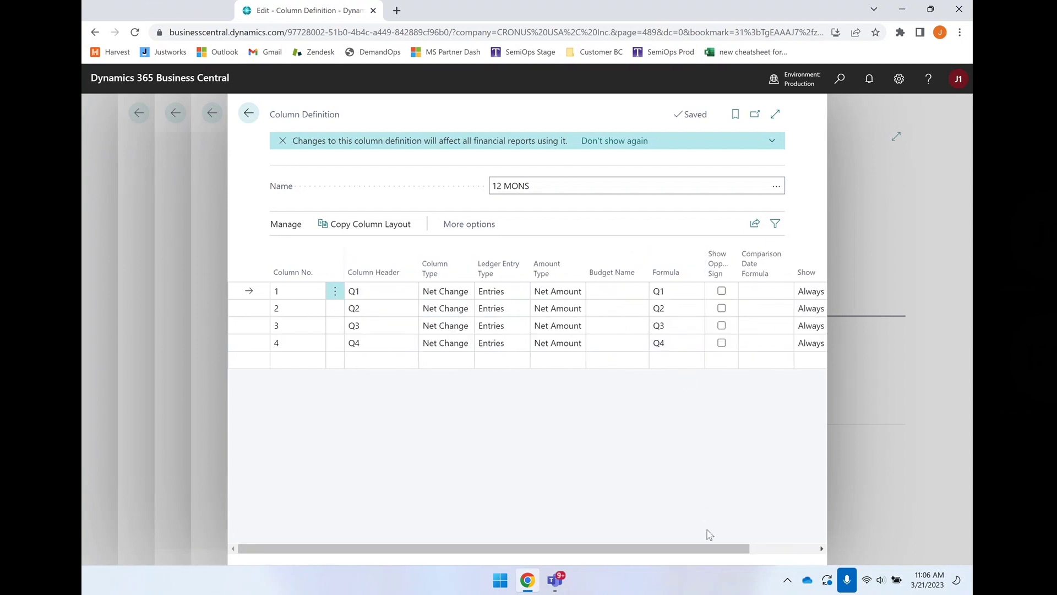